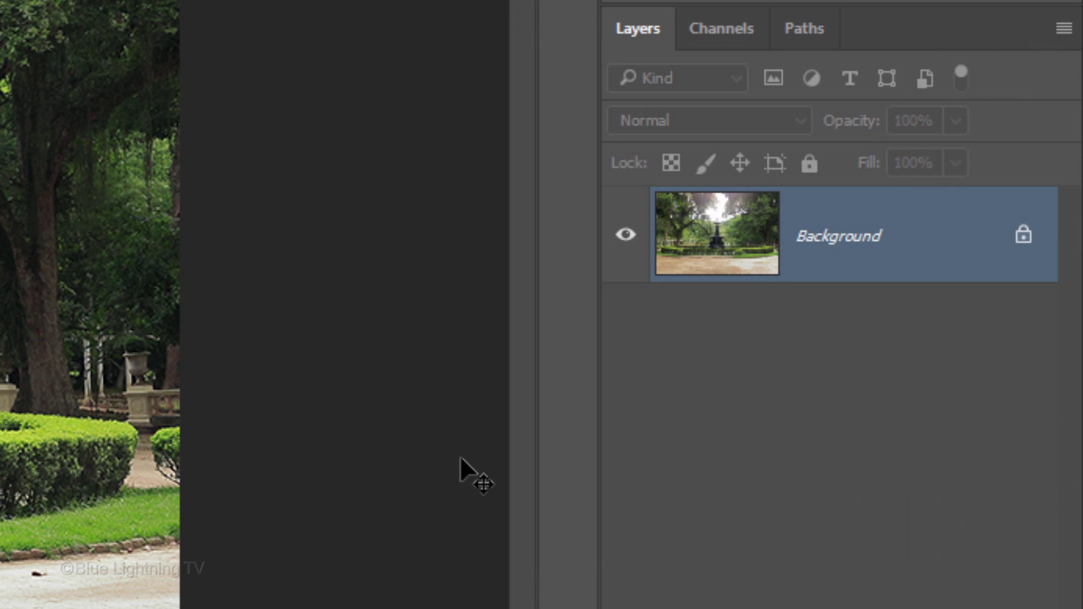
- Convert the fountain photo's Background layer into a Smart Object named Layer 0
left_click(1064, 29)
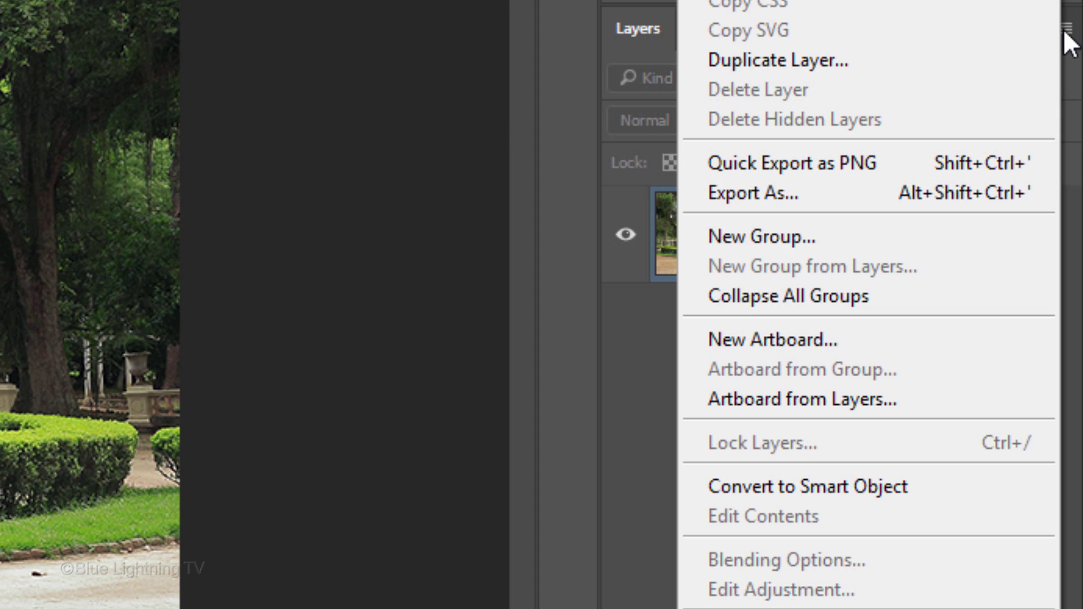
left_click(976, 485)
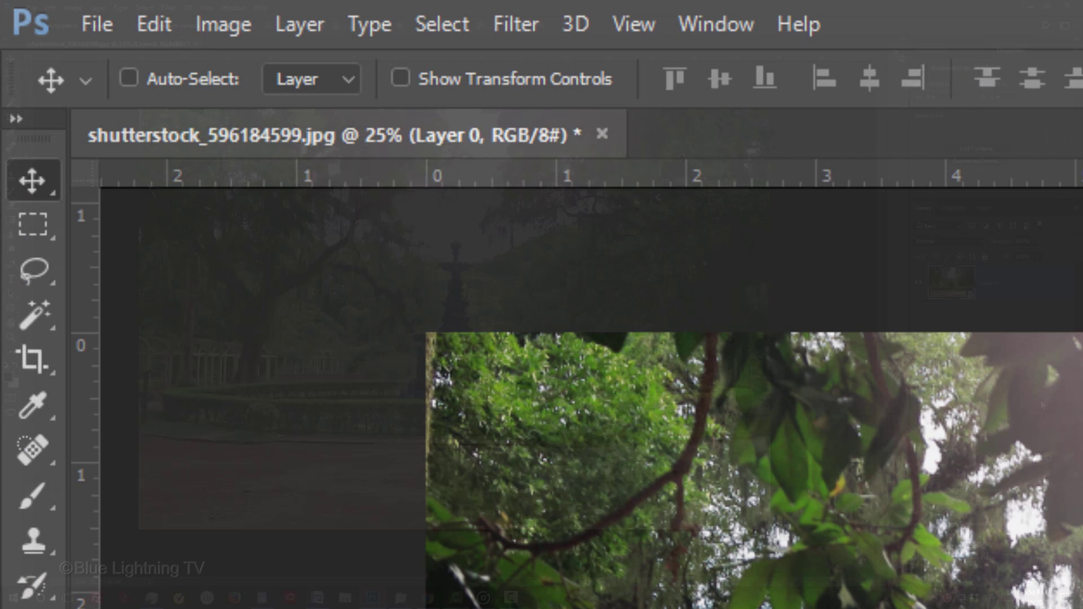
- Resample the photo to 72 pixels/inch, making it 1074 × 716 pixels
left_click(225, 23)
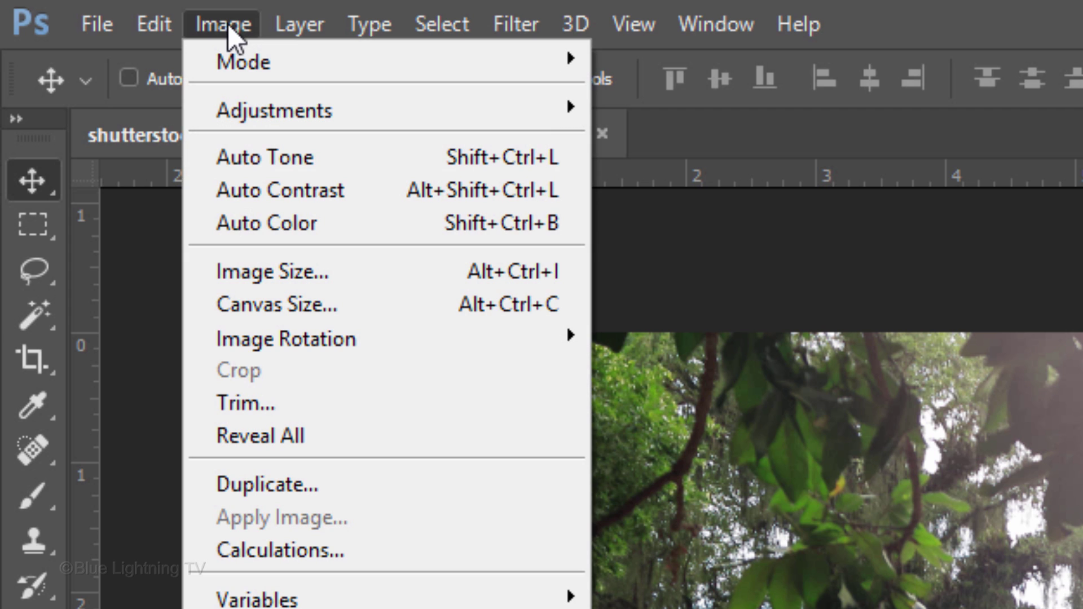
left_click(265, 269)
left_click(737, 337)
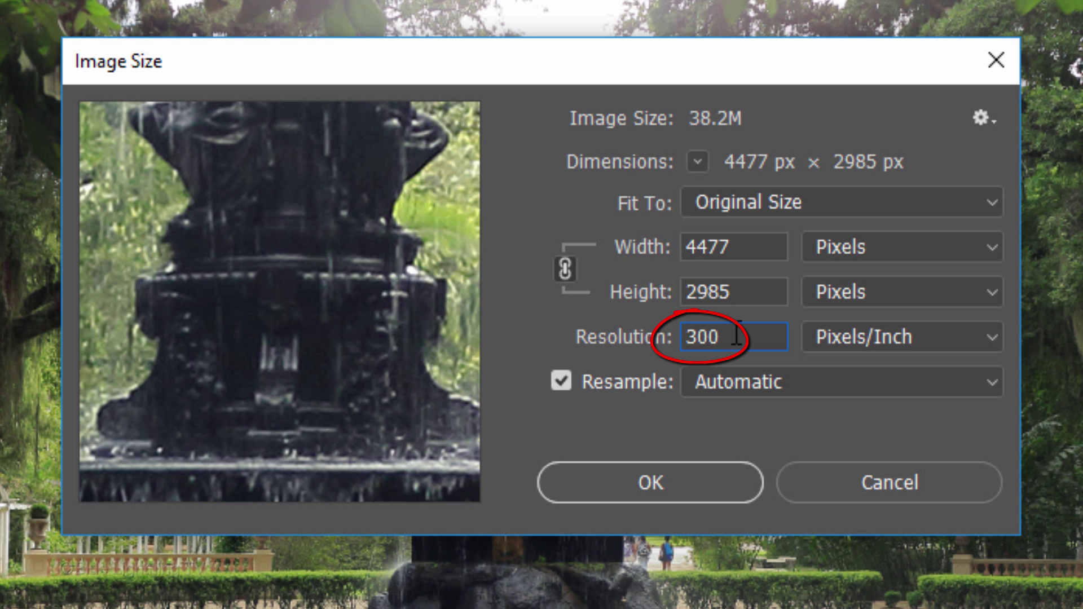
type("72")
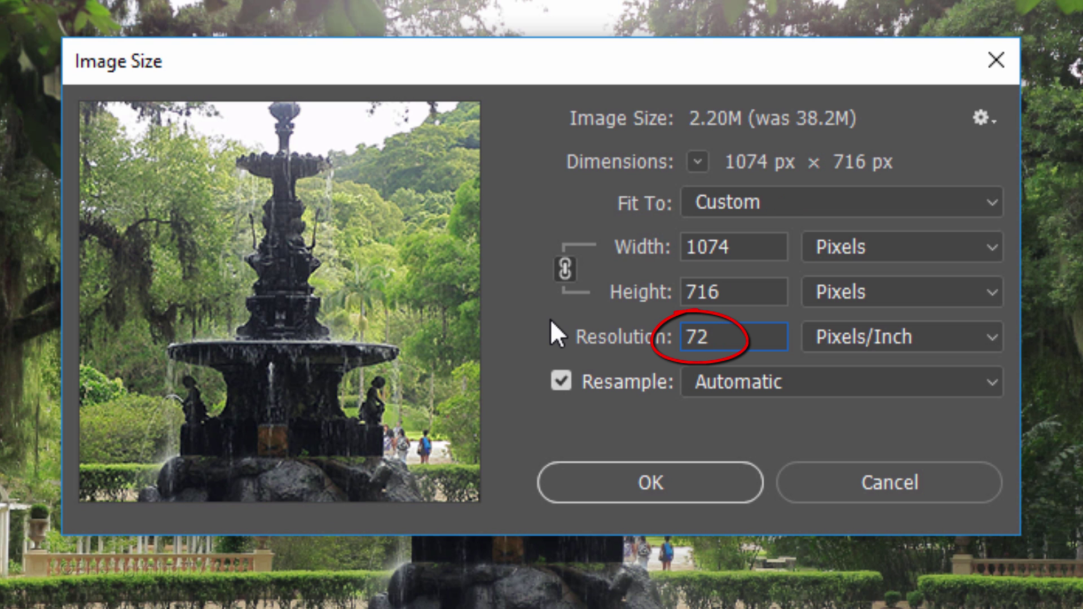
left_click(642, 488)
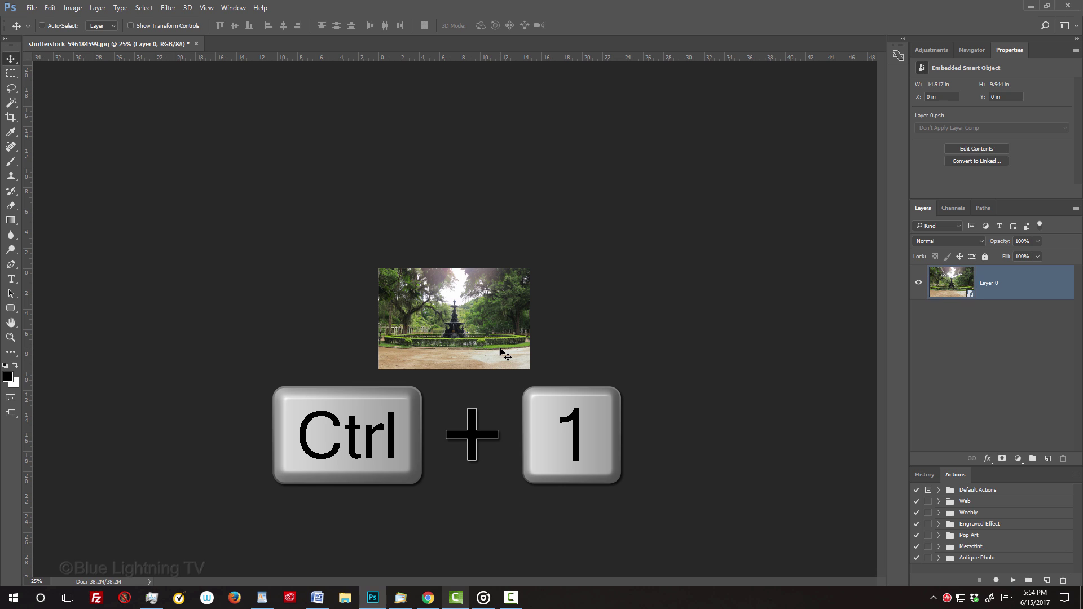
- View the photo at actual pixels and isolate its Green channel
key("ctrl+1")
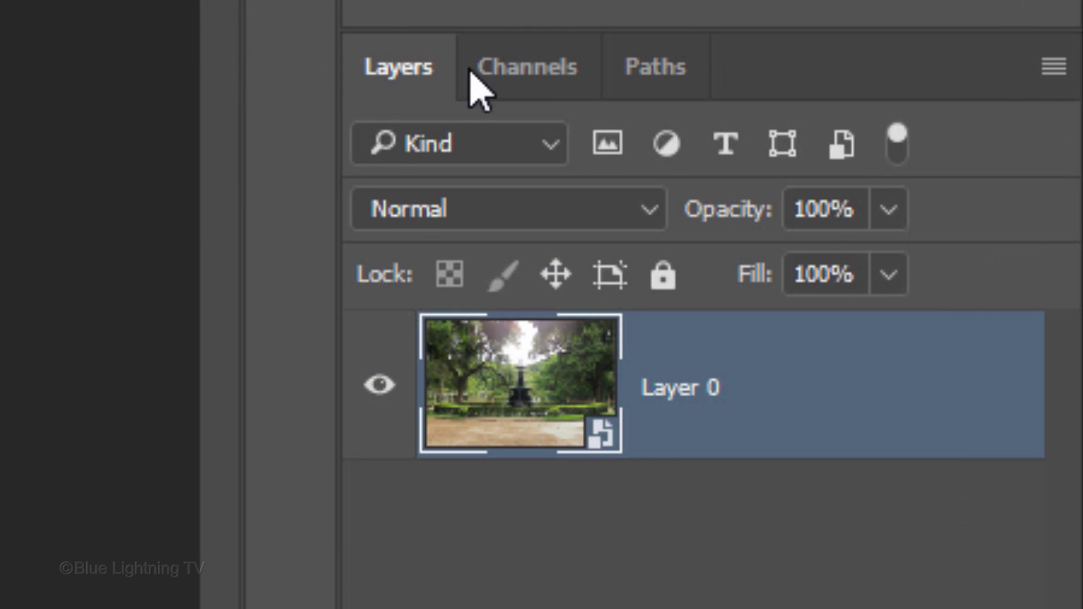
left_click(950, 207)
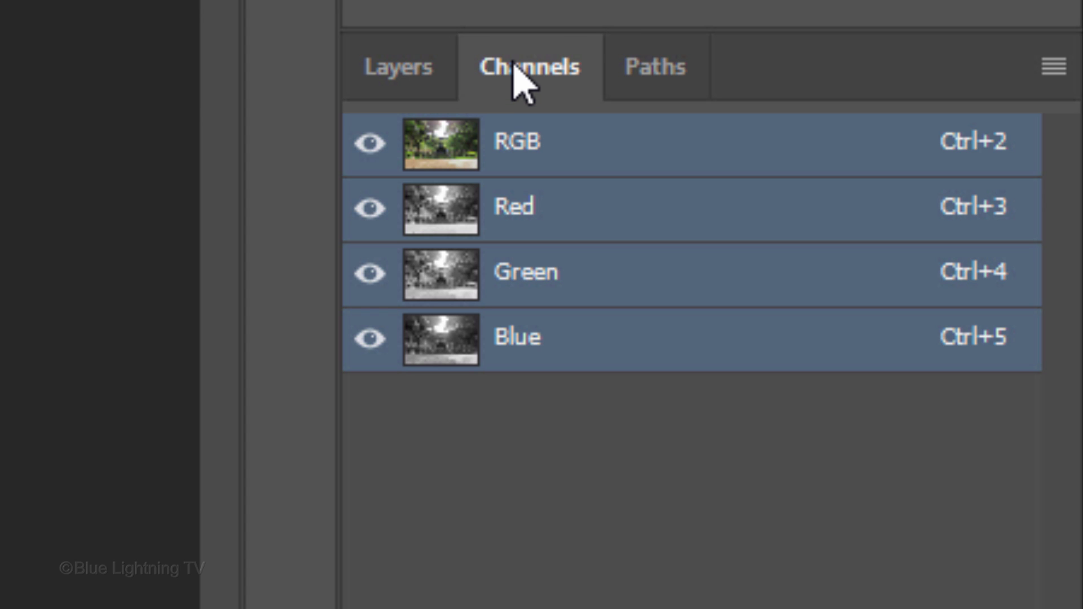
left_click(446, 274)
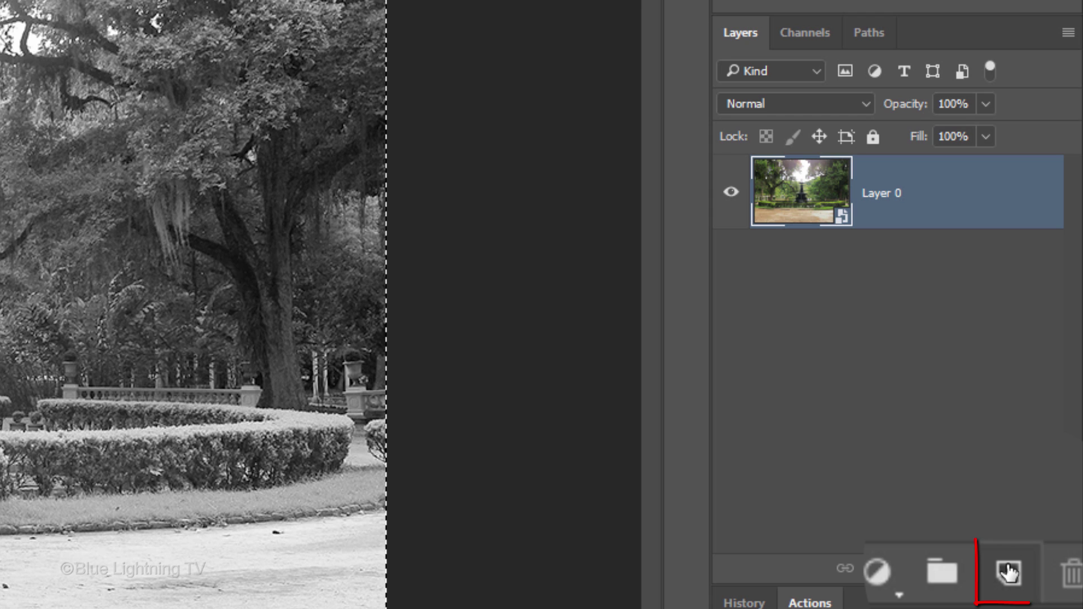
- Paste the Green channel copy onto new Layer 1 and make it a Smart Object
left_click(1008, 570)
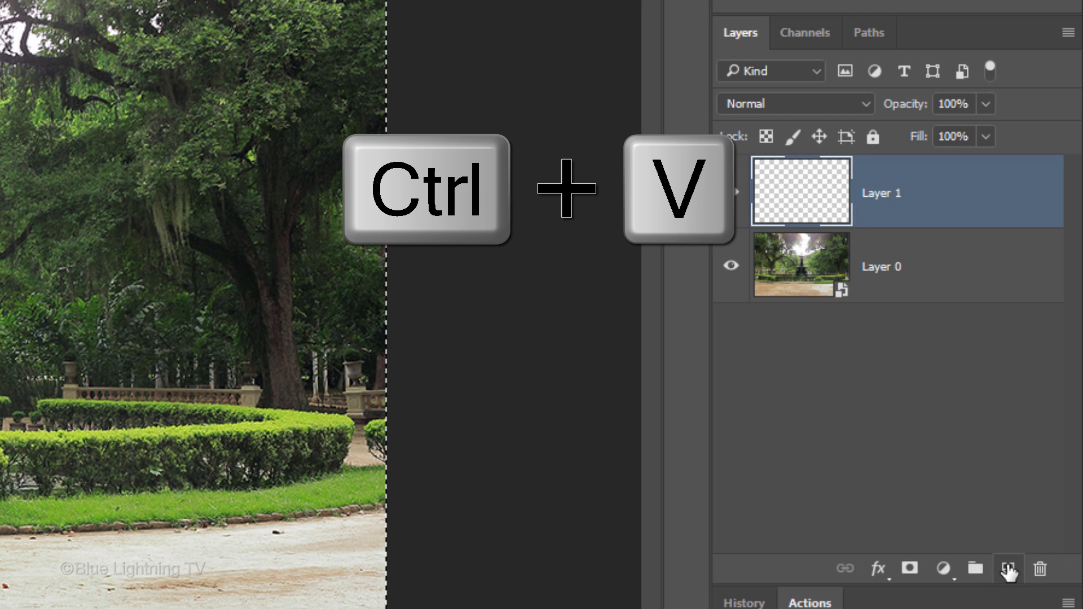
key("ctrl+v")
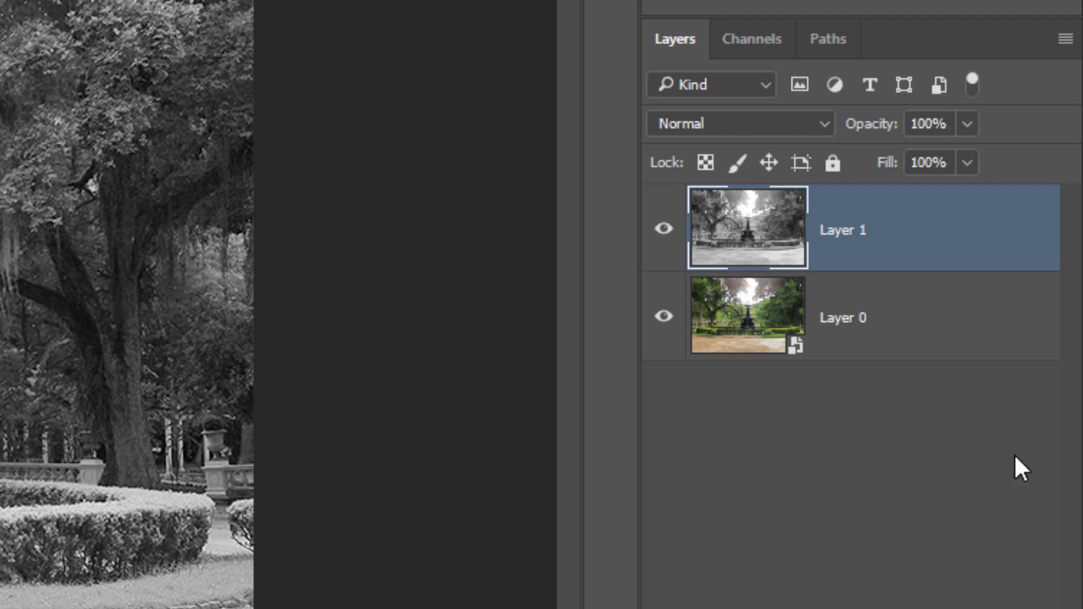
left_click(1065, 38)
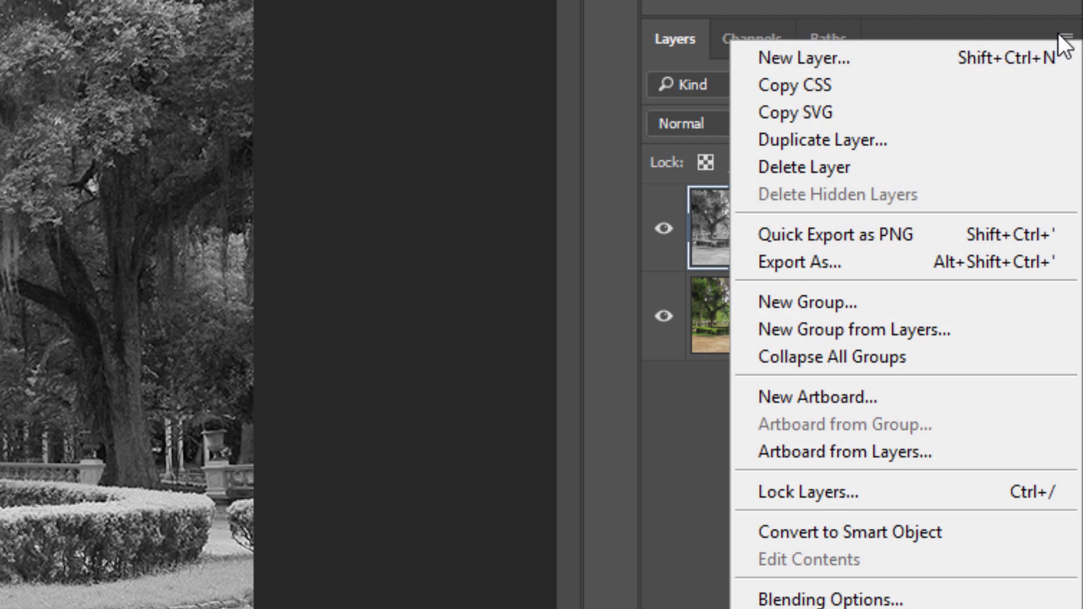
left_click(980, 533)
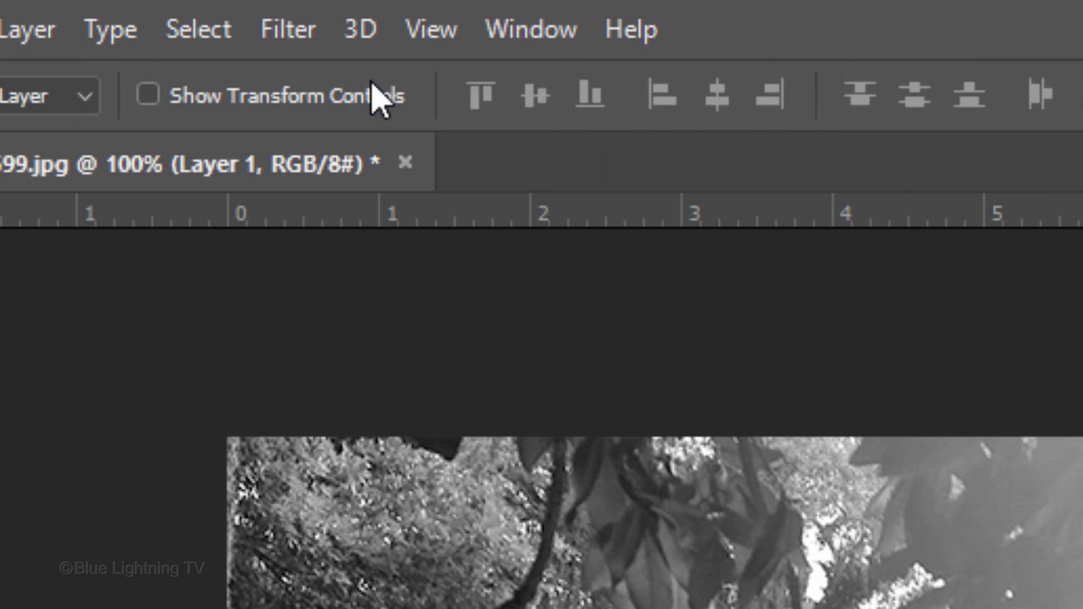
- Apply Diffuse Glow (graininess 7, glow 8, clear 8) to Layer 1 and set 90% opacity
left_click(303, 28)
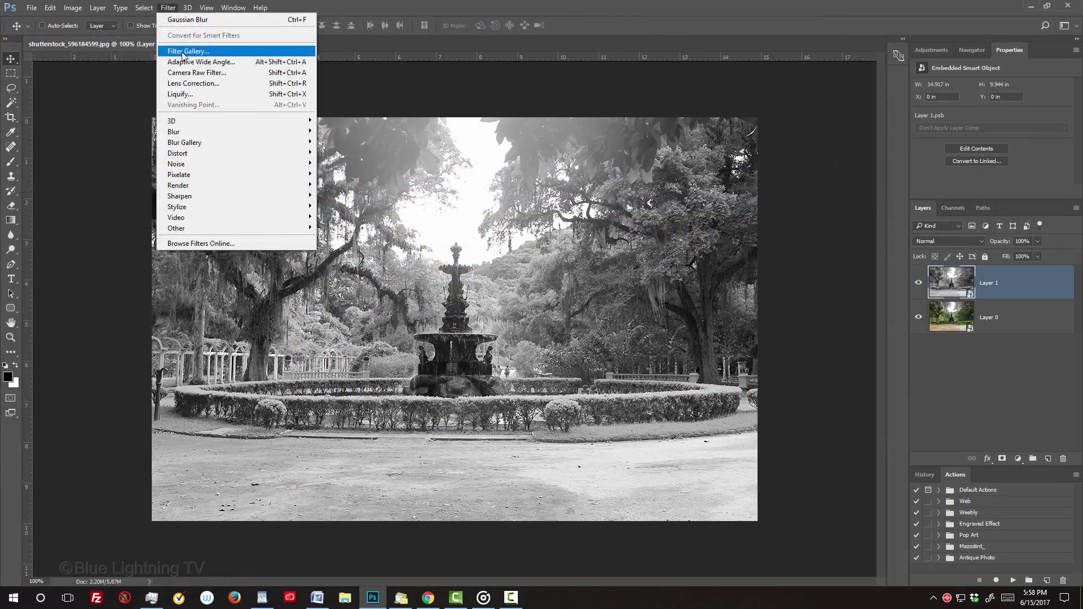
left_click(341, 192)
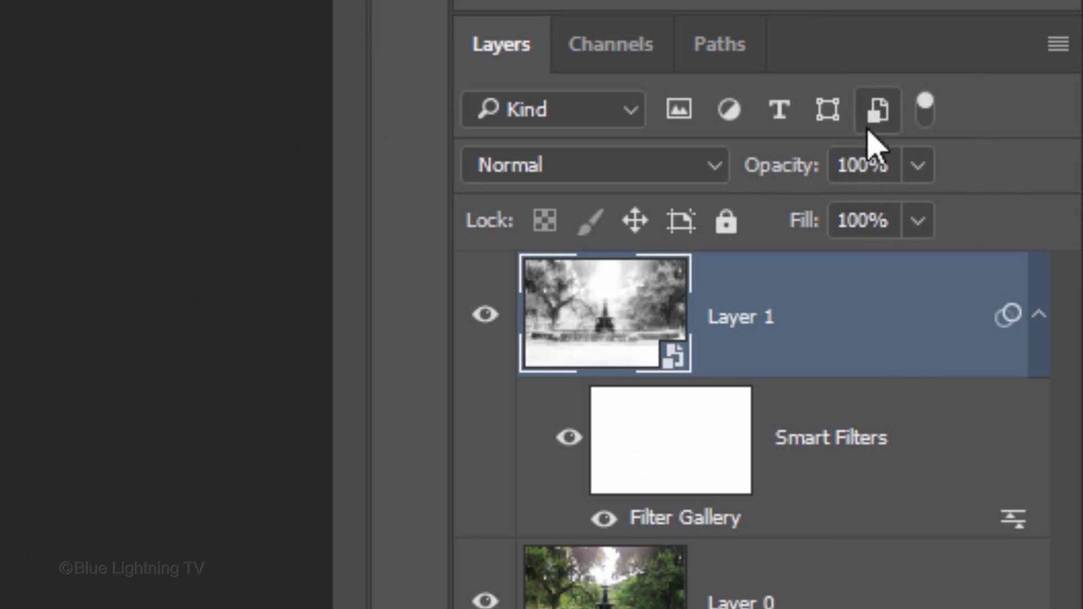
left_click(887, 166)
type("90")
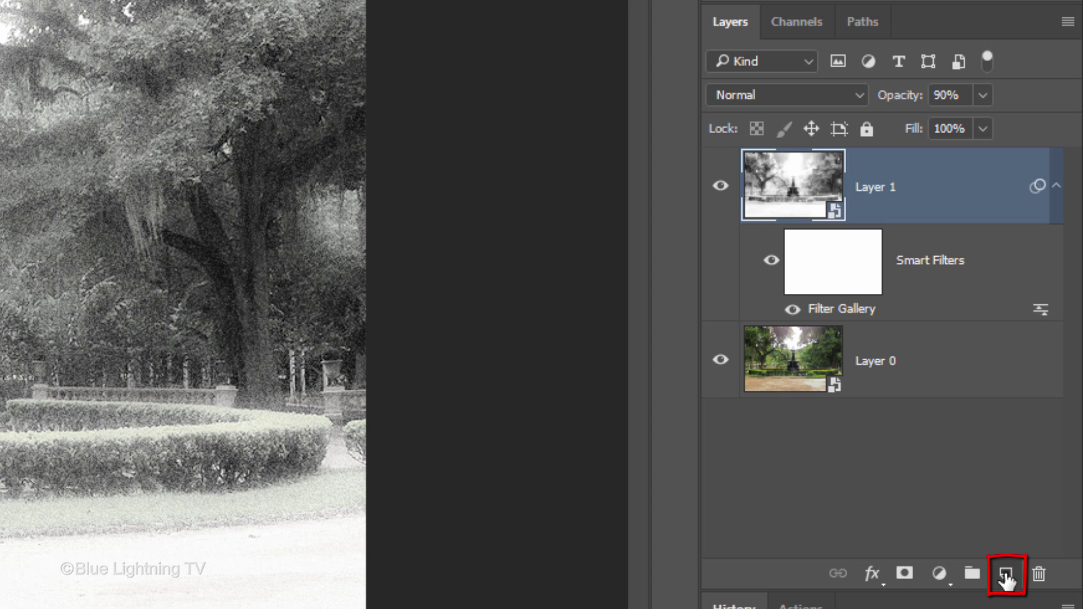
- Add a new Layer 2 at the top of the stack and fill it with black
left_click(1007, 579)
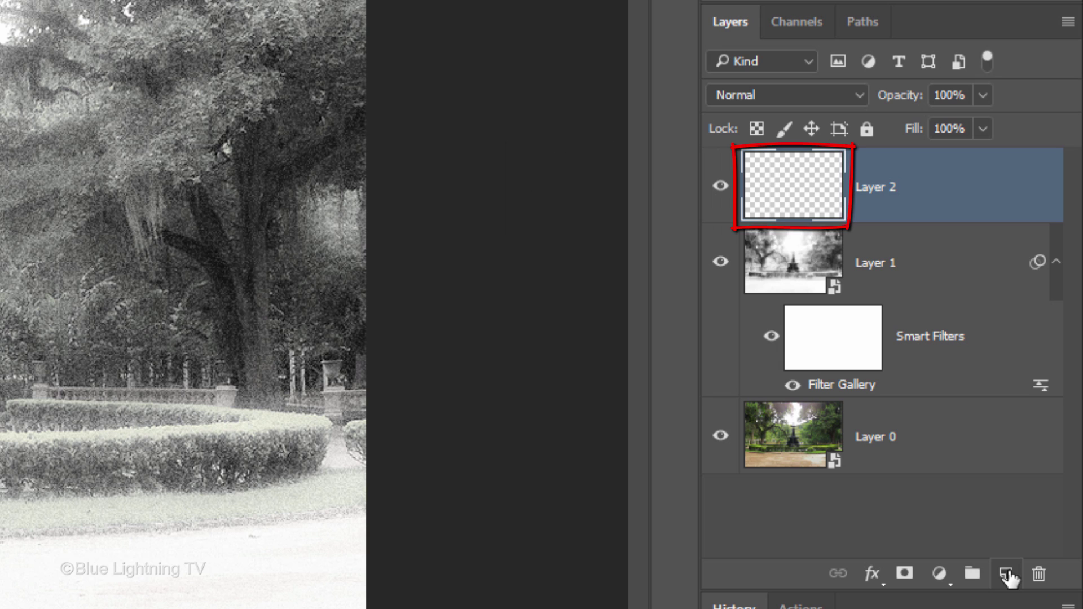
key("alt+Delete")
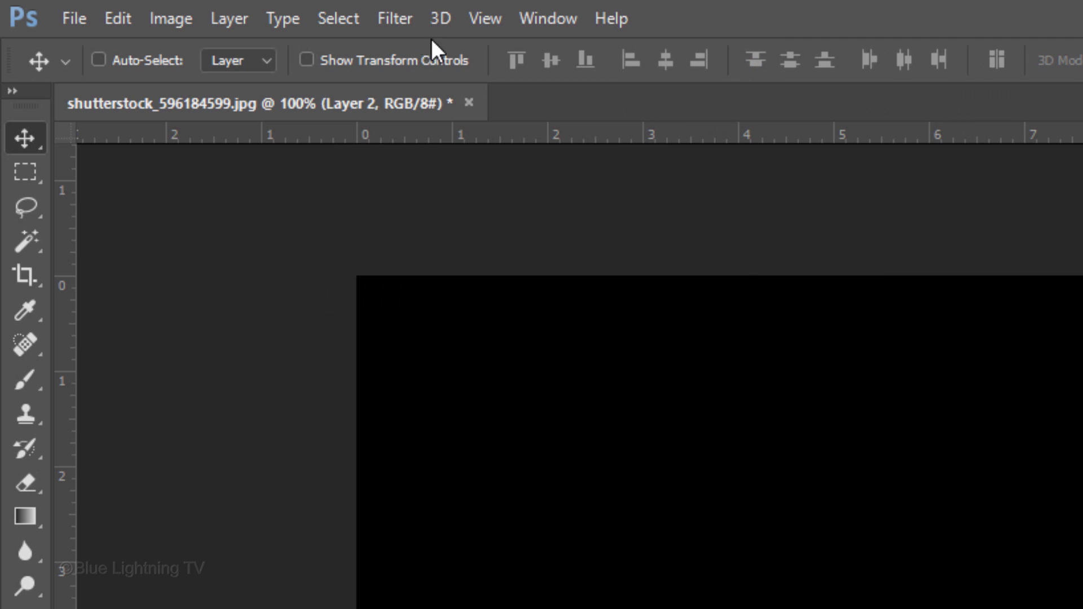
- Add noise to black Layer 2, then soften it with a 1-pixel Gaussian Blur
left_click(402, 17)
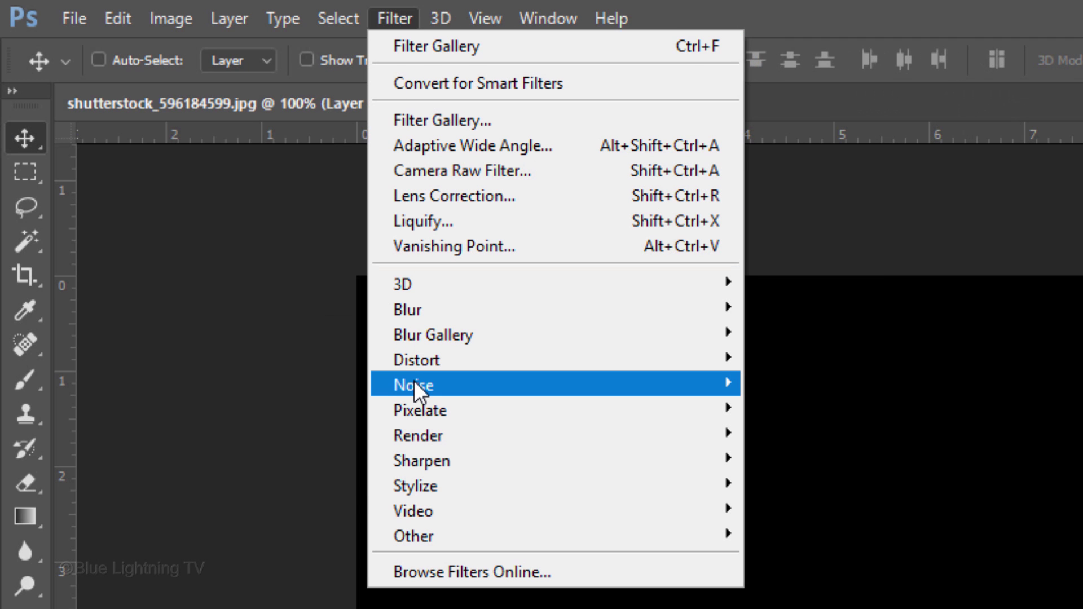
mouse_move(554, 385)
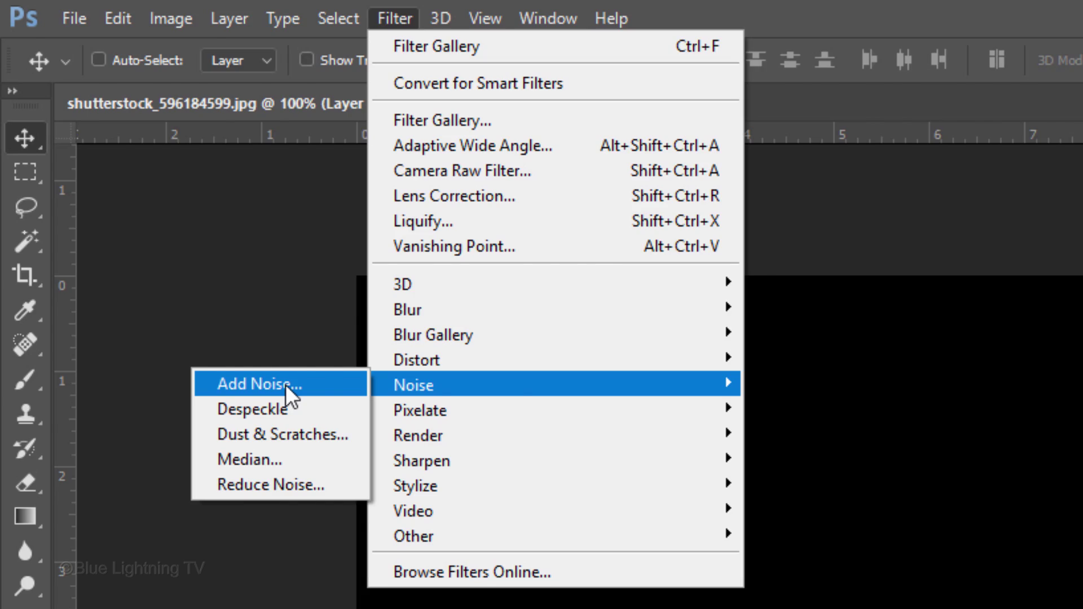
left_click(286, 384)
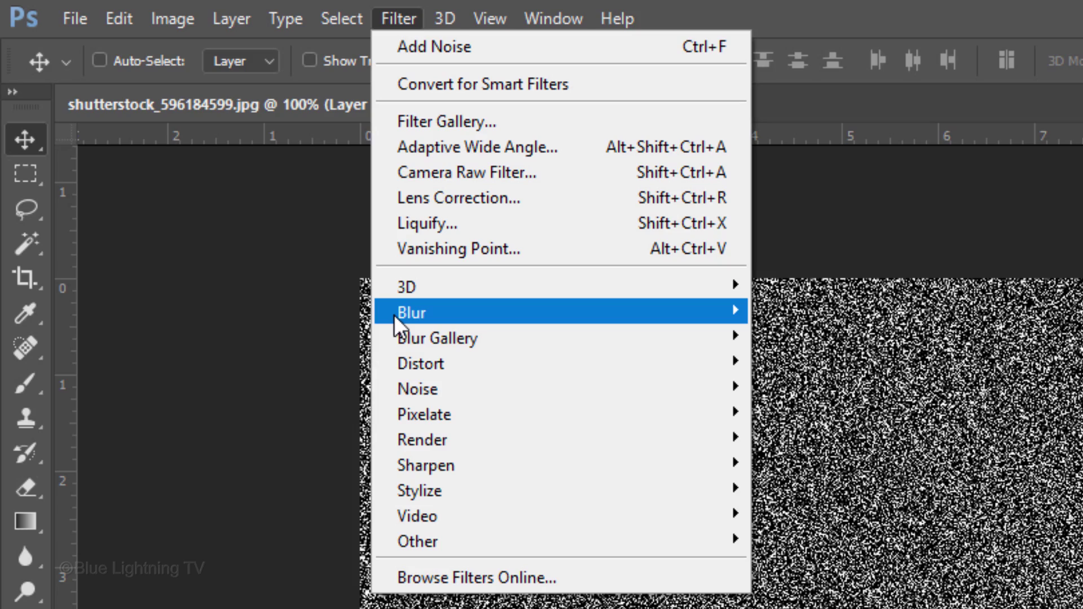
mouse_move(407, 310)
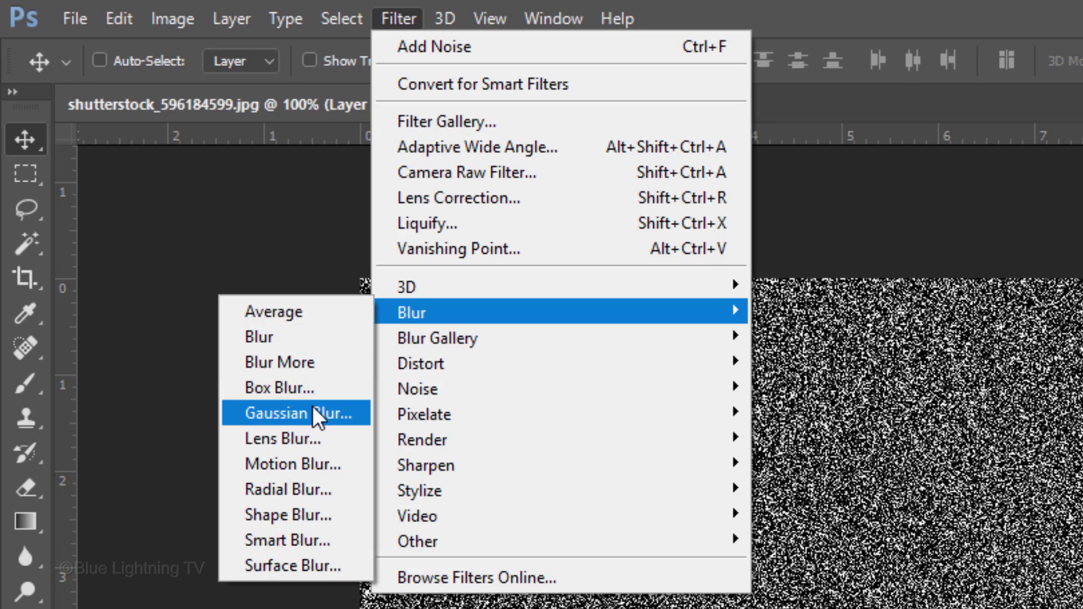
left_click(312, 405)
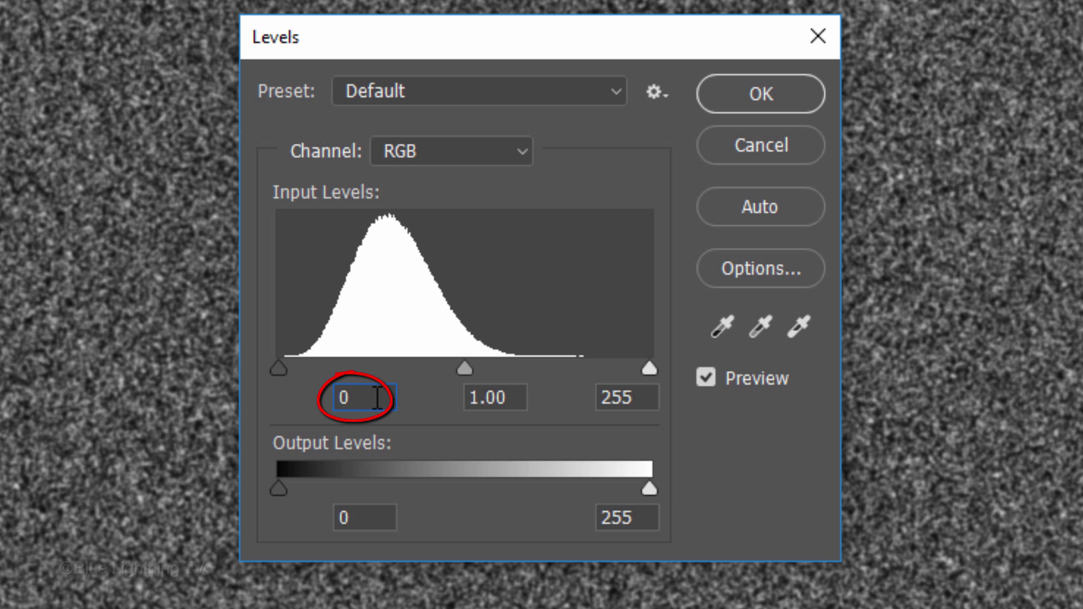
- Set Levels input black to 140 and white to 142 on Layer 2's noise
double_click(377, 397)
type("140")
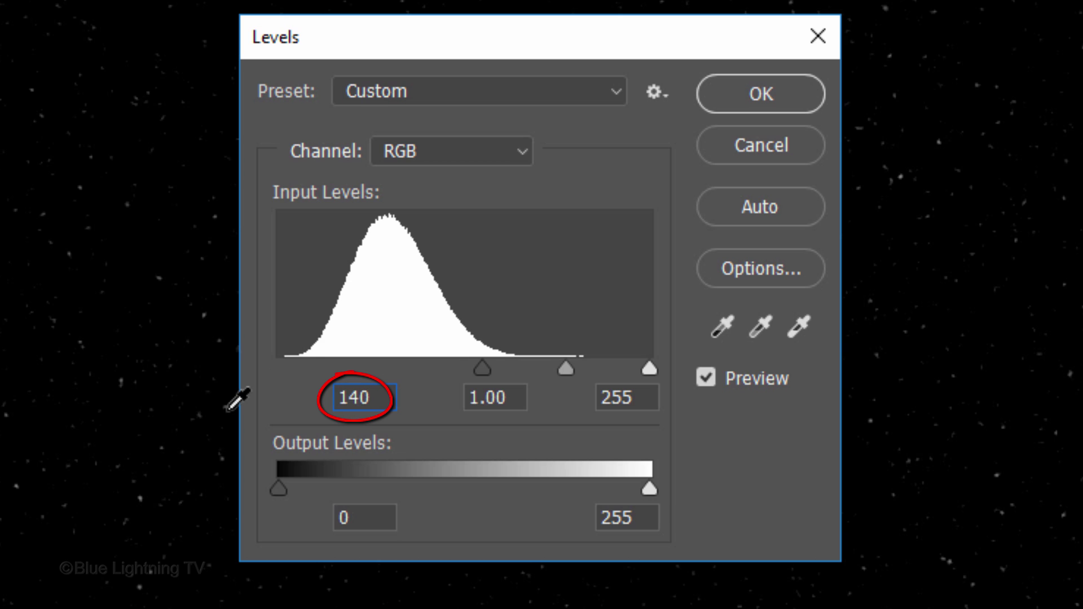
left_click(647, 398)
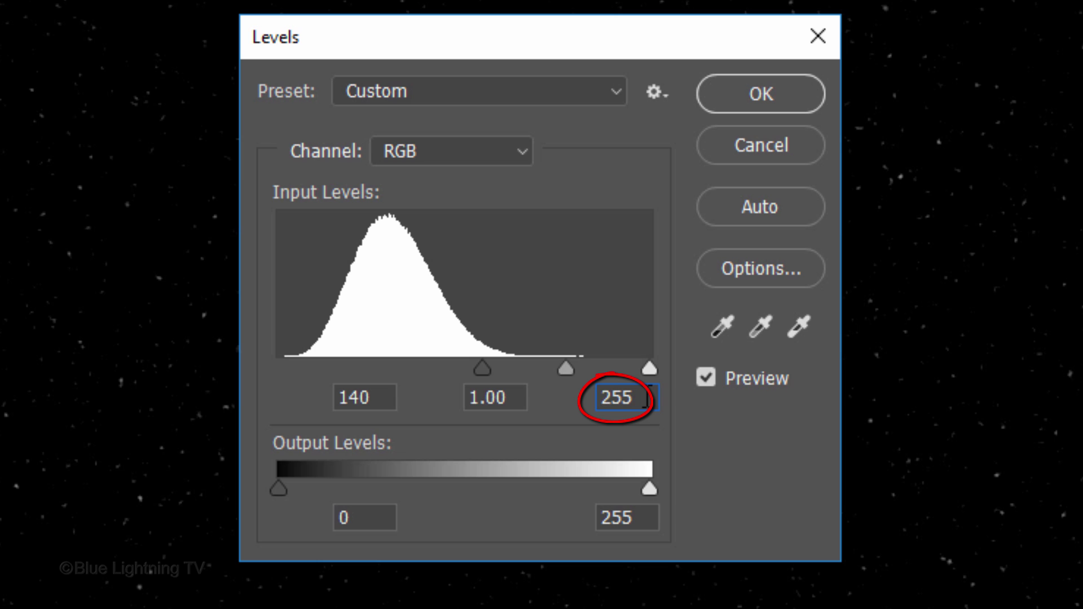
type("1")
type("42")
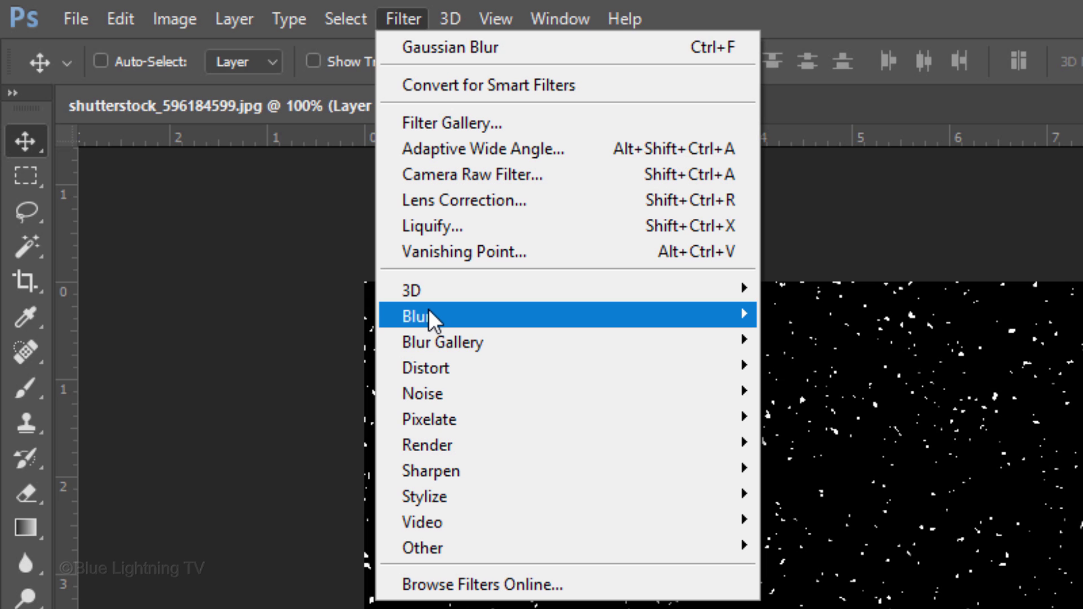
mouse_move(416, 316)
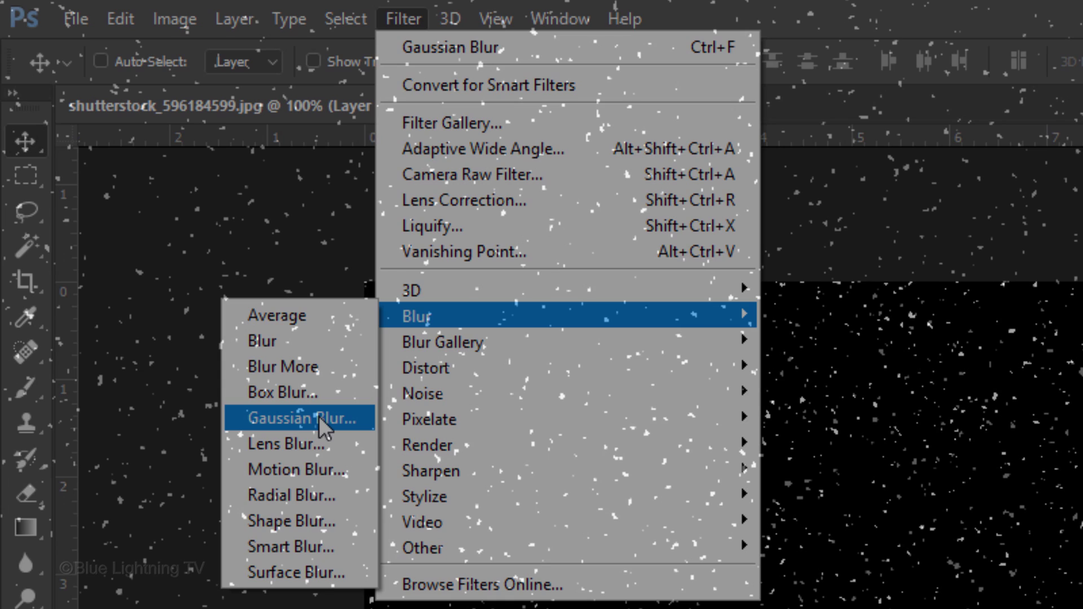
- Apply a 0.5-pixel Gaussian Blur to the snow specks on Layer 2
left_click(319, 415)
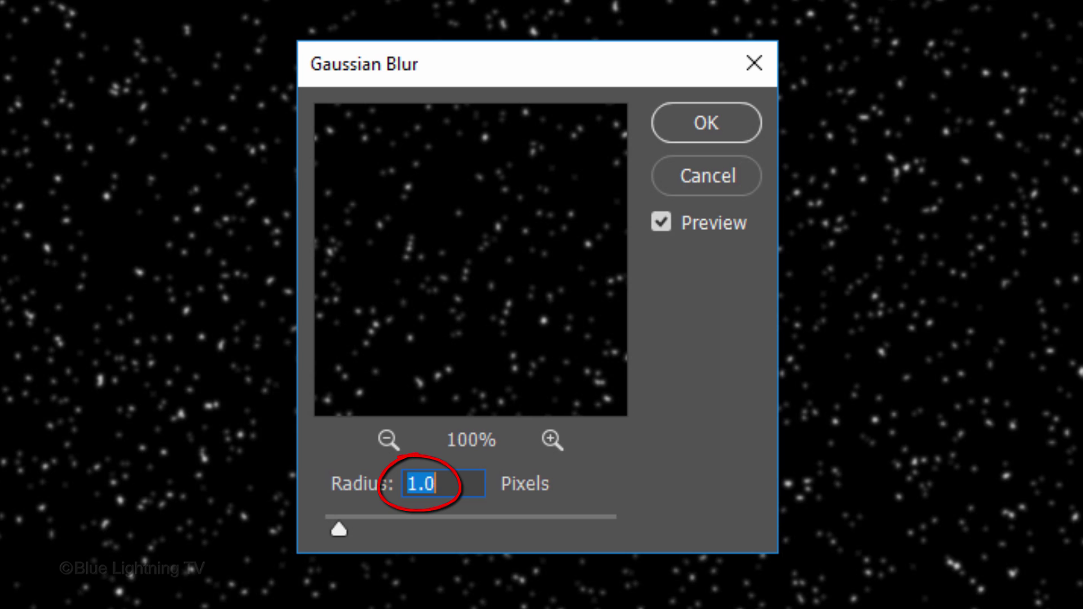
type(".5")
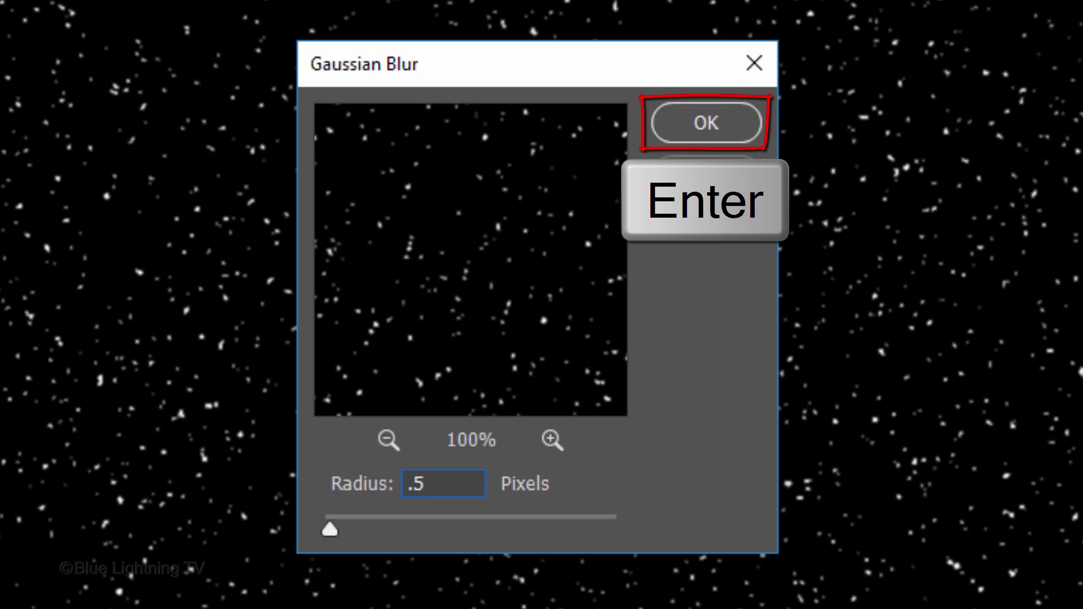
key("Return")
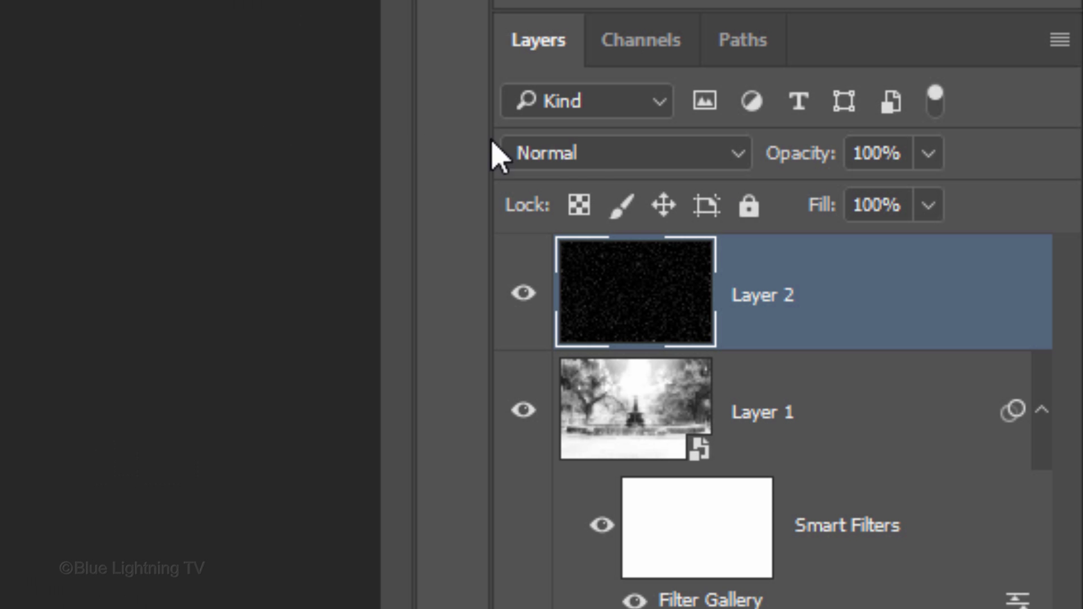
- Set Layer 2's blend mode to Screen
left_click(585, 154)
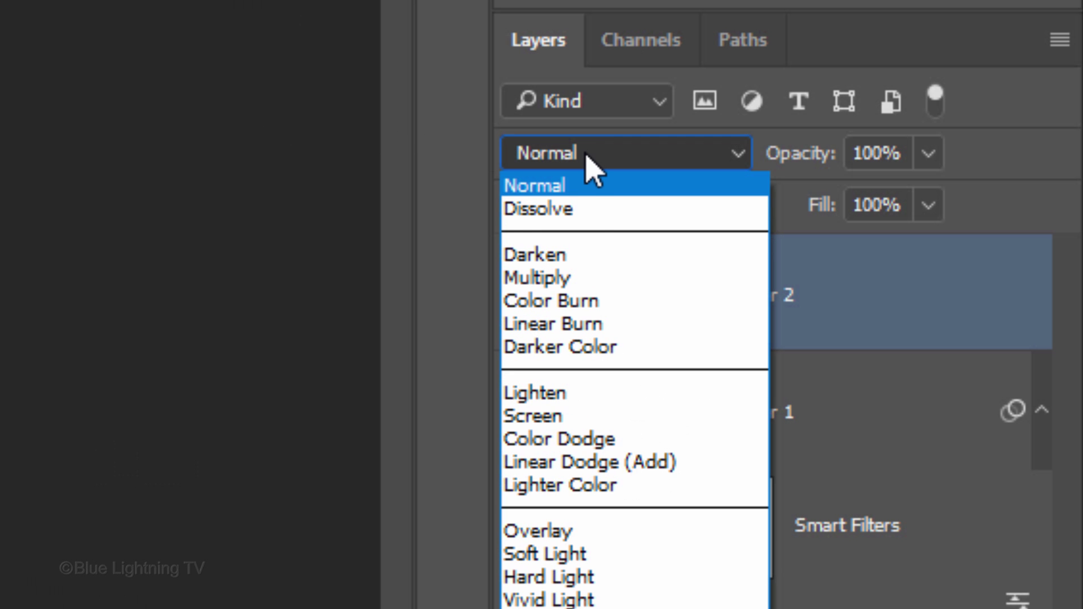
left_click(550, 417)
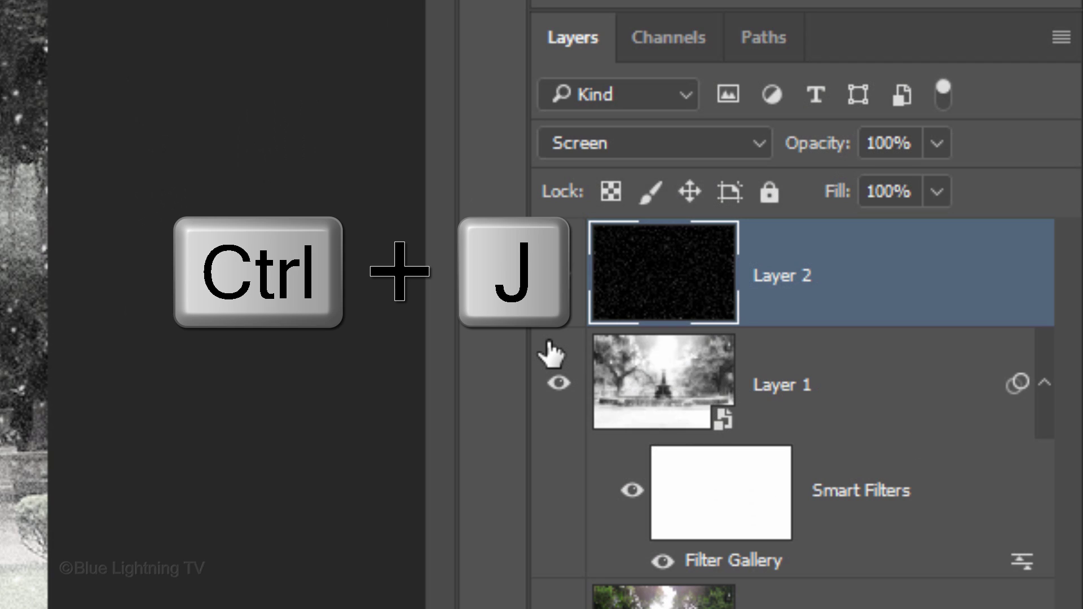
- Duplicate Layer 2 as Layer 2 copy at 50% opacity, rotated 180°
key("ctrl+j")
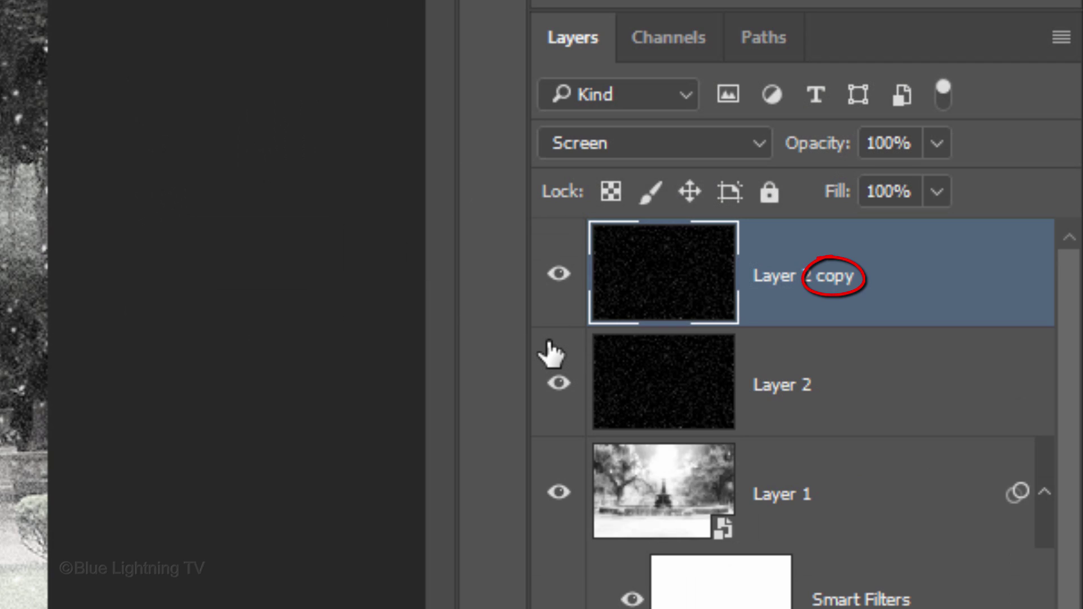
left_click(890, 141)
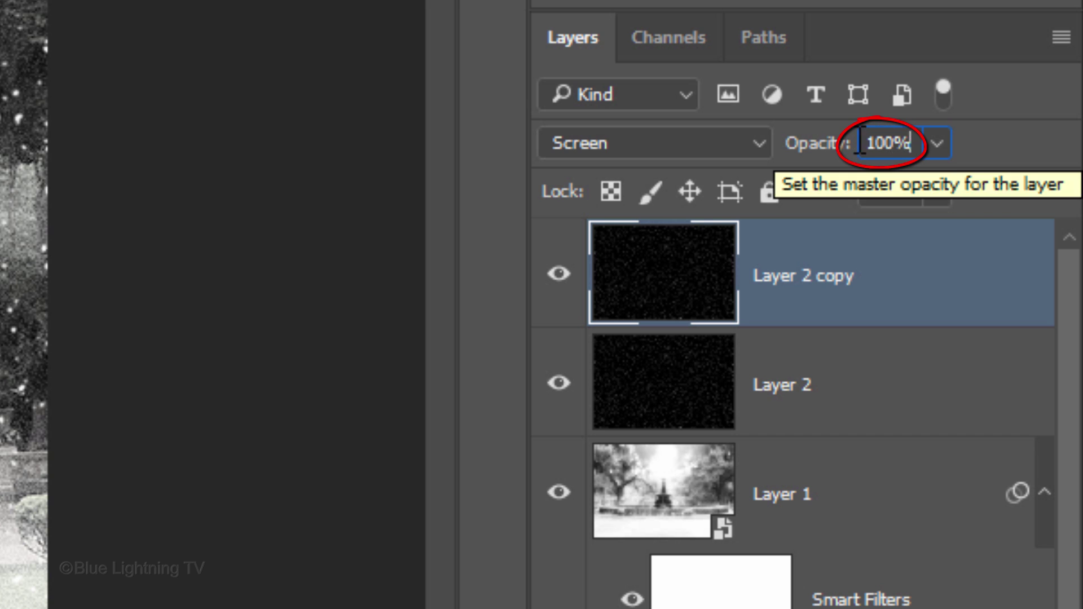
type("50")
key("Return")
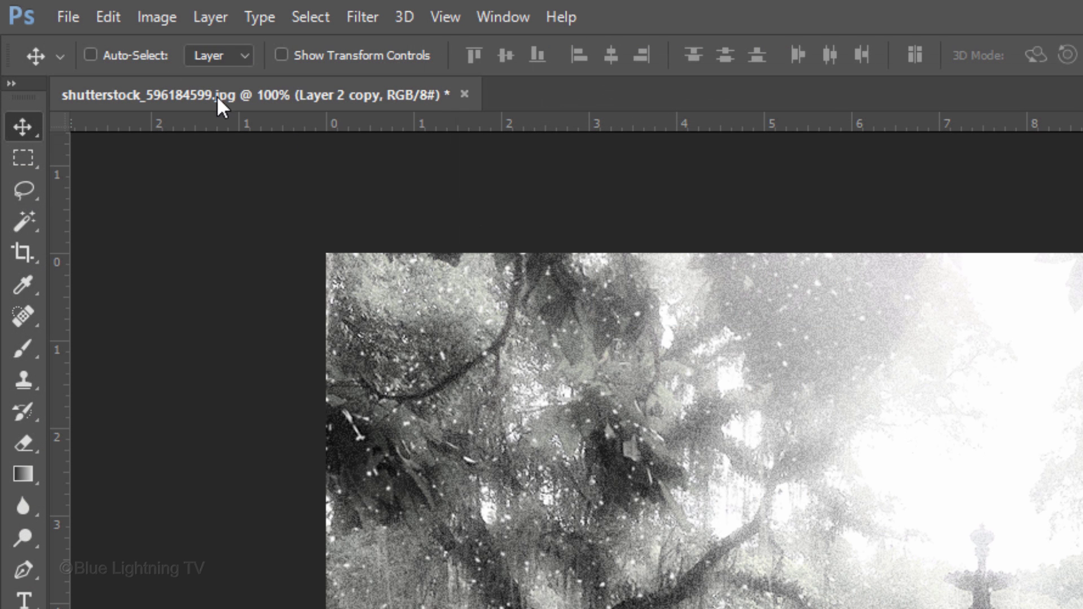
left_click(110, 19)
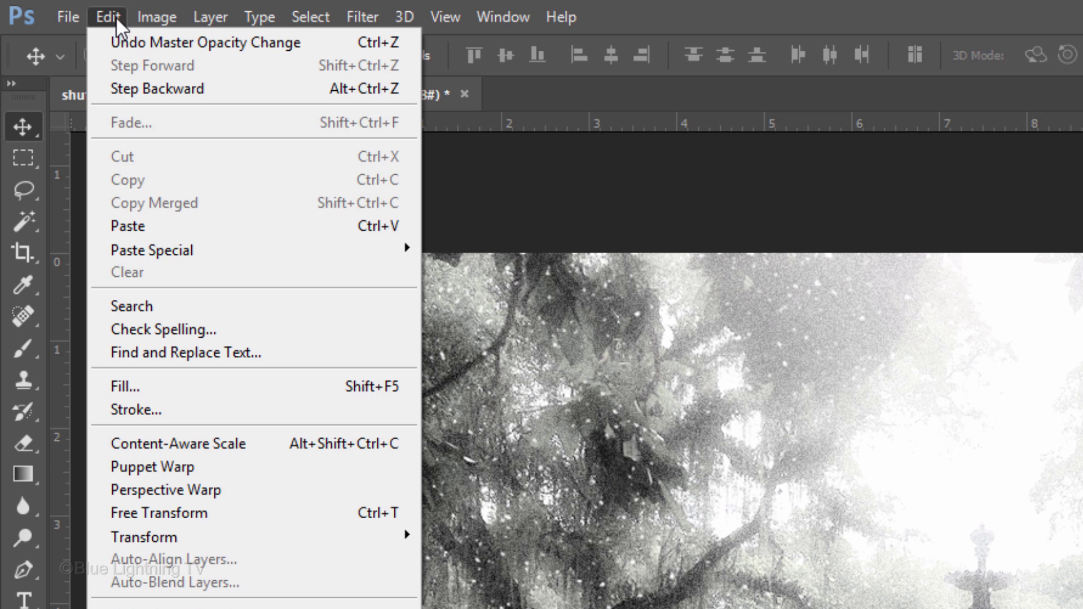
mouse_move(205, 108)
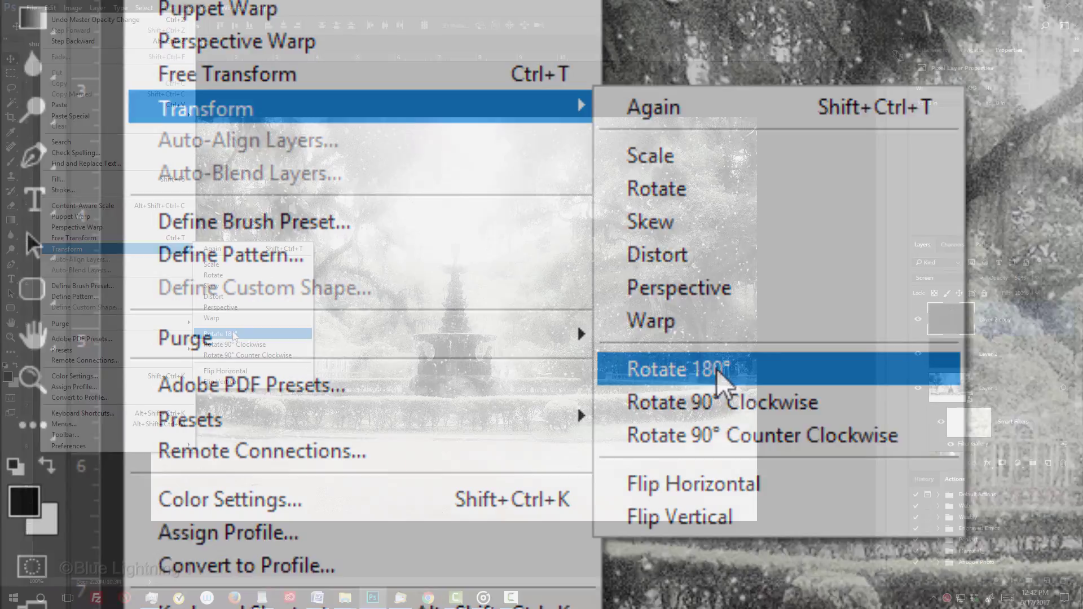
left_click(716, 372)
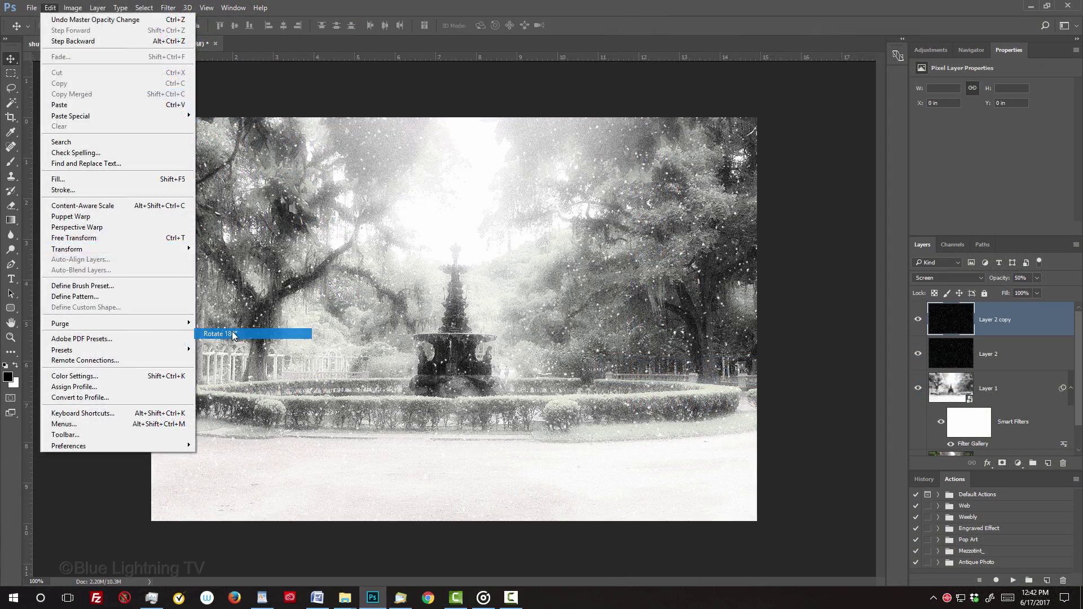